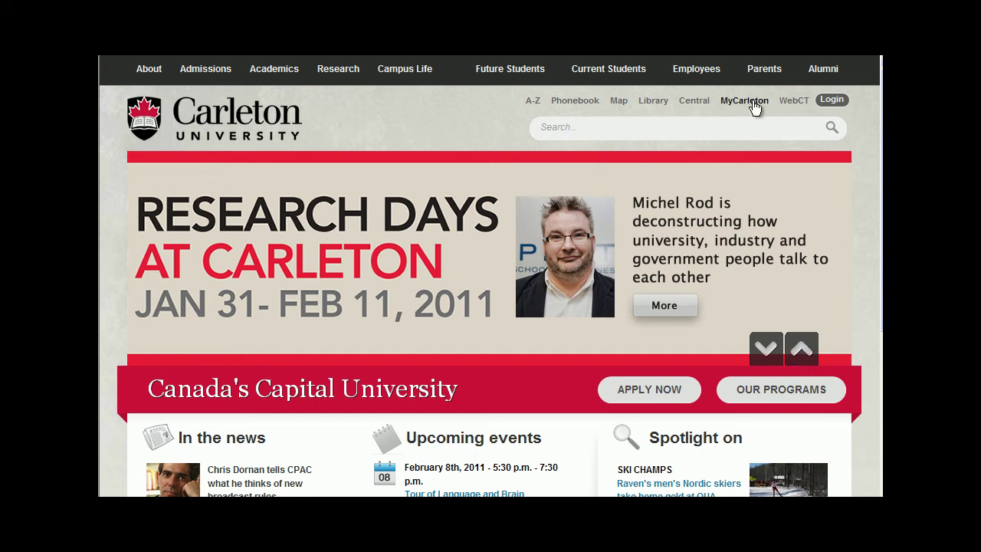
# Step: Go from the university homepage to Carleton Central and sign in with the student's user ID and PIN
pyautogui.click(690, 101)
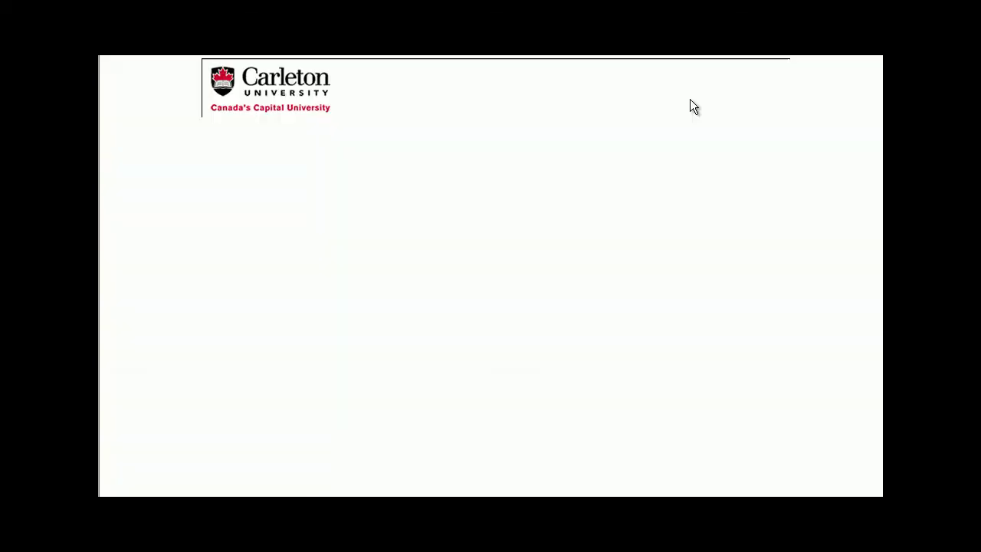
pyautogui.click(448, 282)
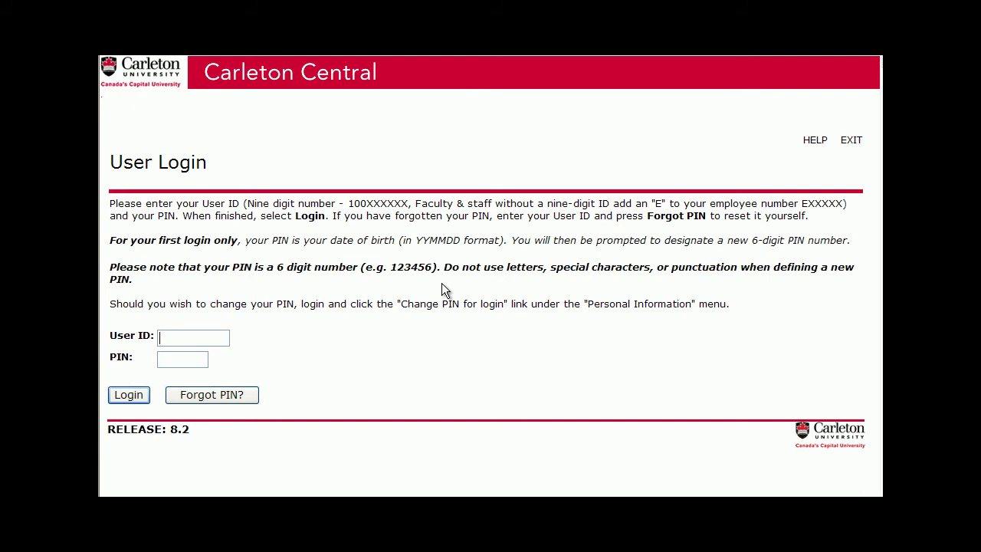
pyautogui.press('Return')
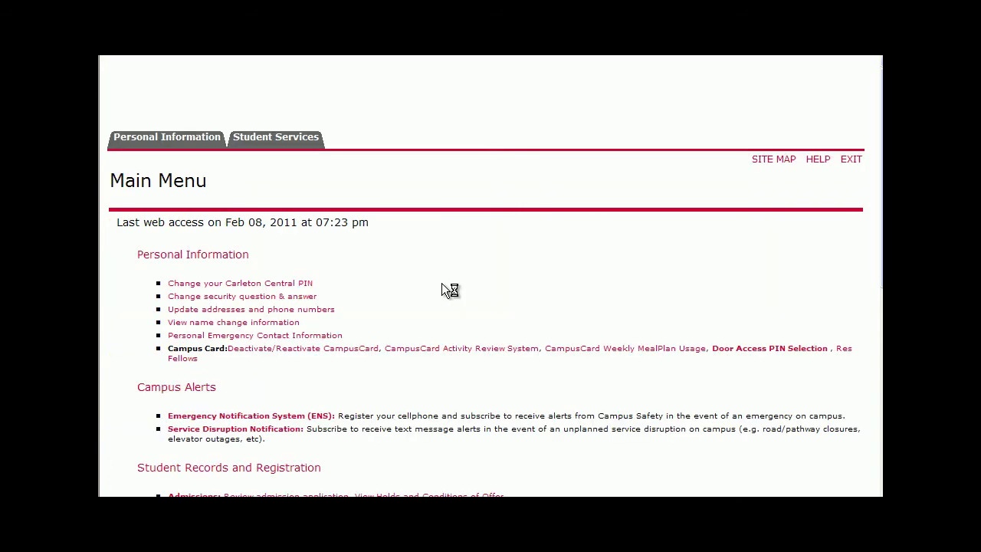
# Step: Open myCo-Curricular Record under Student Support Services and accept the privacy notice
pyautogui.scroll(-3, 445, 290)
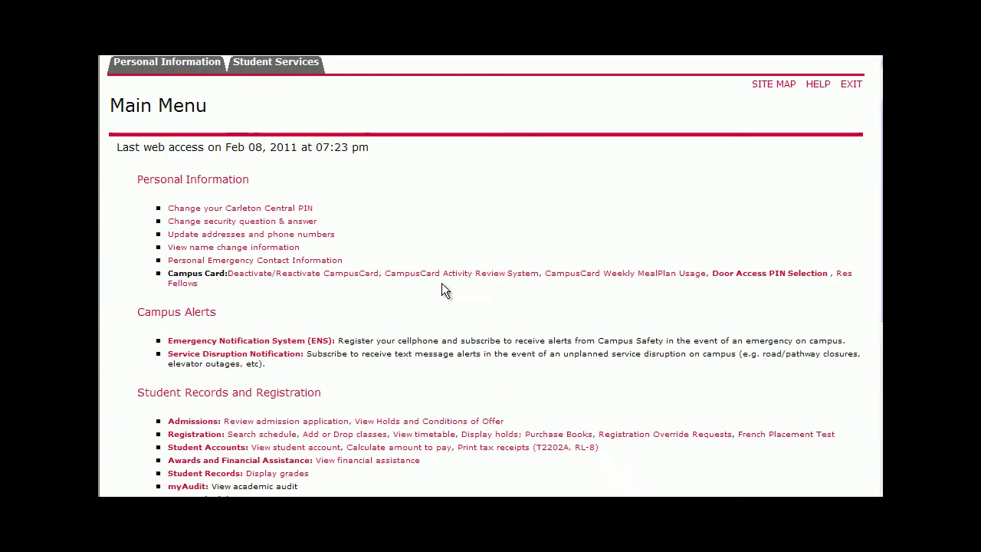
pyautogui.scroll(-2, 443, 289)
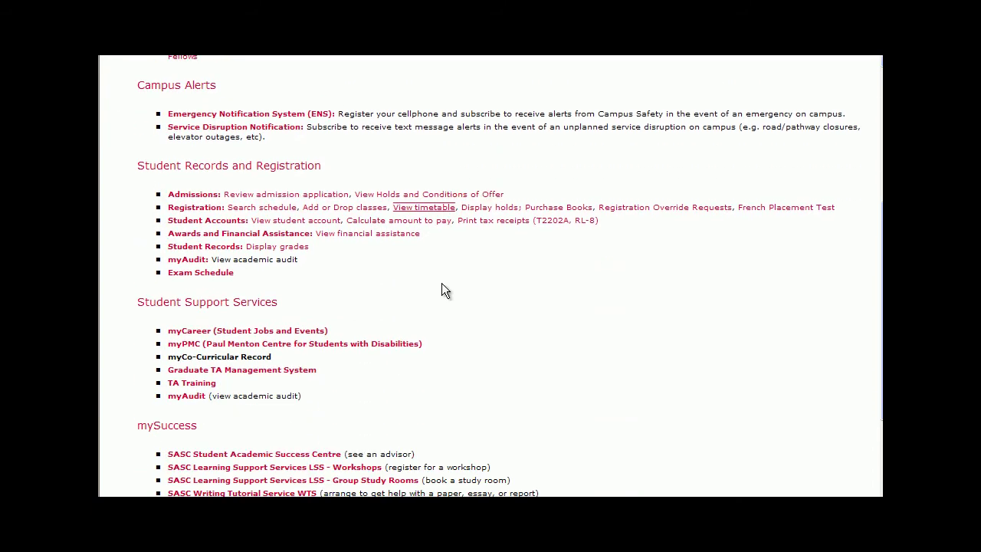
pyautogui.click(257, 269)
pyautogui.click(244, 283)
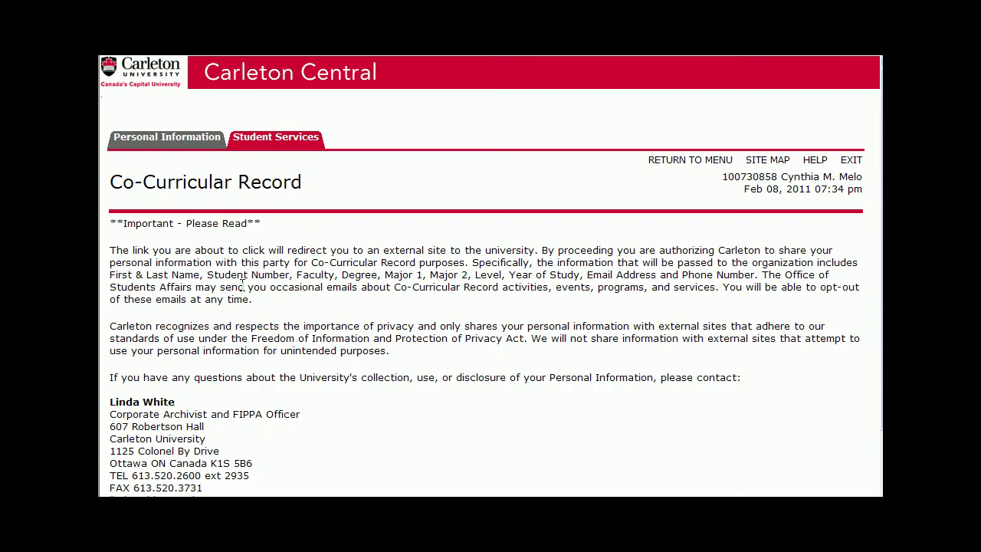
pyautogui.scroll(-2, 442, 299)
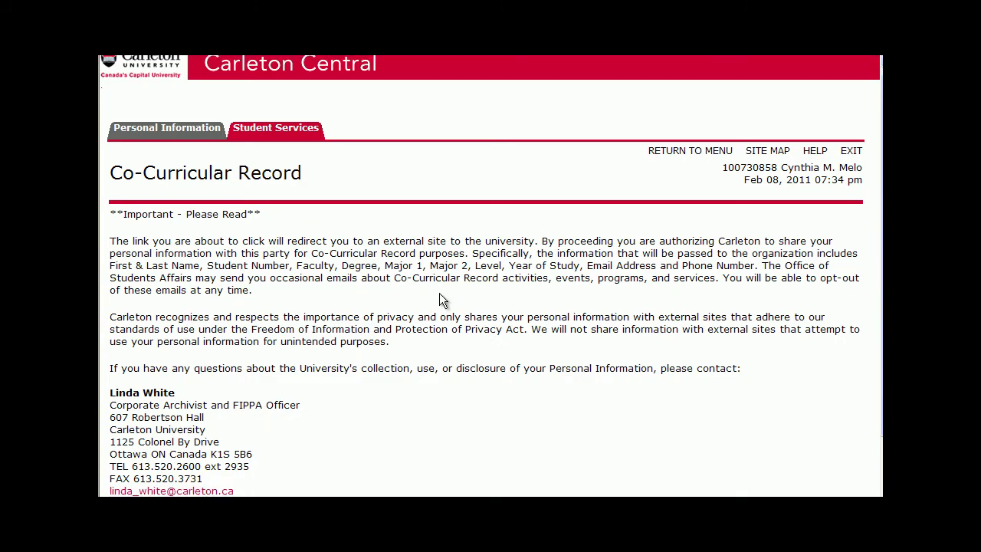
pyautogui.scroll(-2, 442, 299)
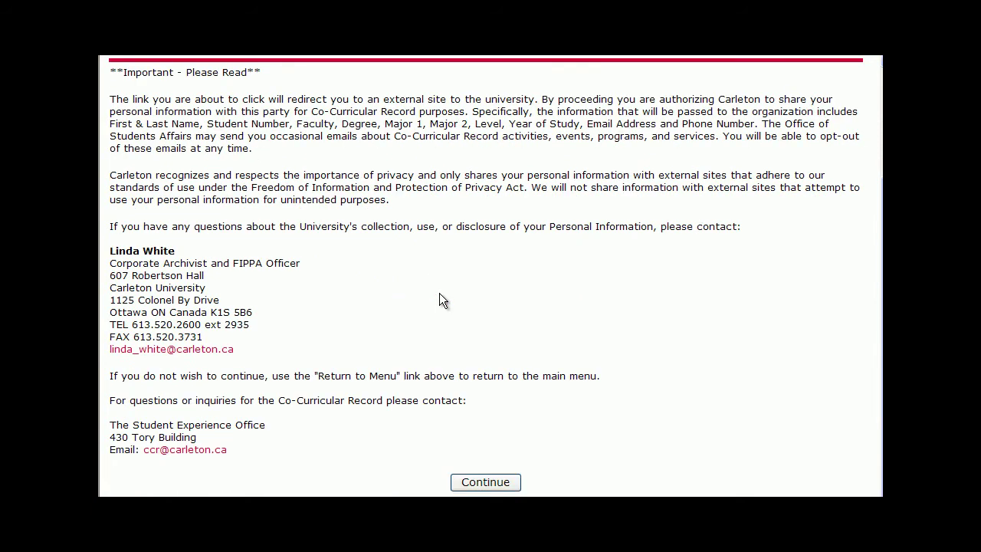
pyautogui.click(460, 481)
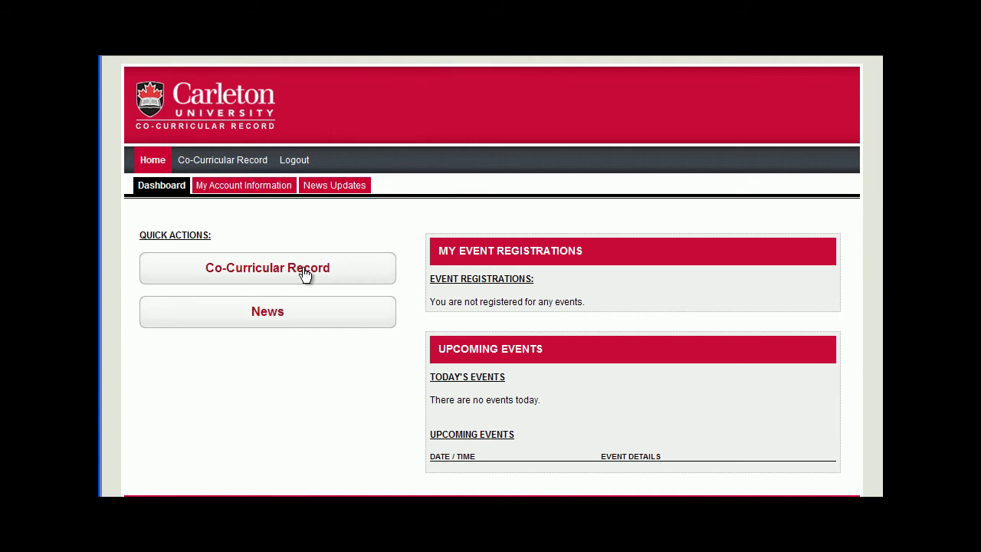
# Step: Open the Co-Curricular Record page from the dashboard's quick action button
pyautogui.click(305, 275)
# Step: Search the Activity Quick Look-up for 'student govern' to list matching 2010-2011 activities
pyautogui.click(202, 416)
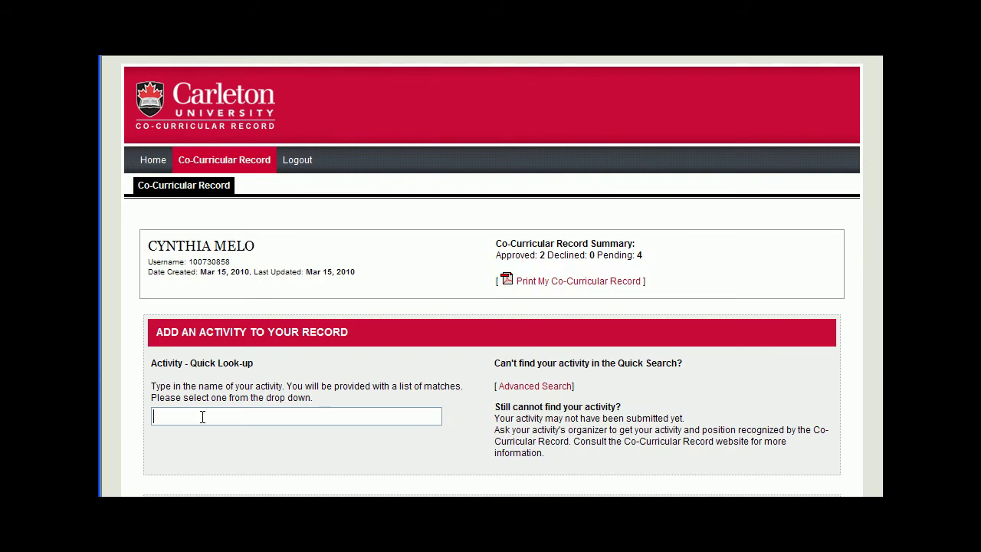
pyautogui.write('stude')
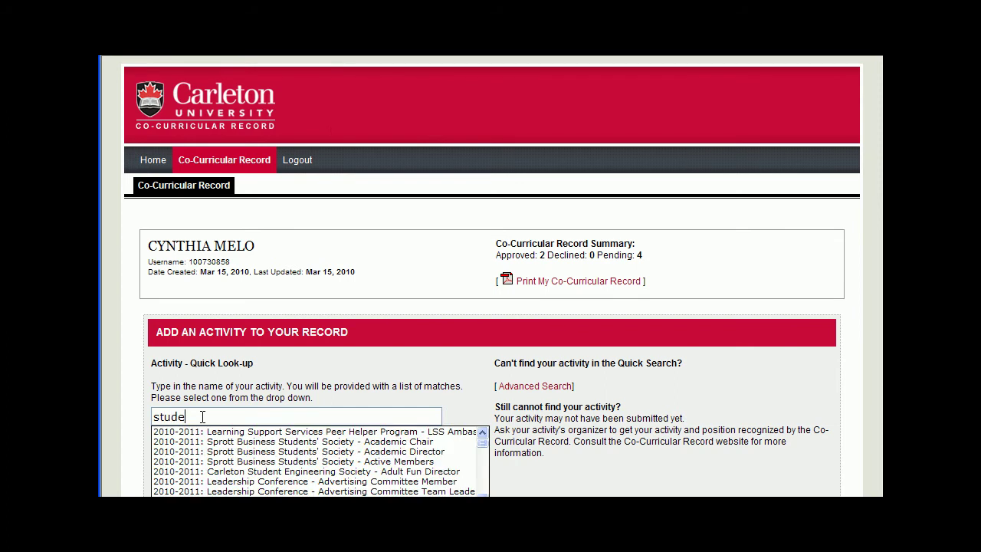
pyautogui.write('nt g')
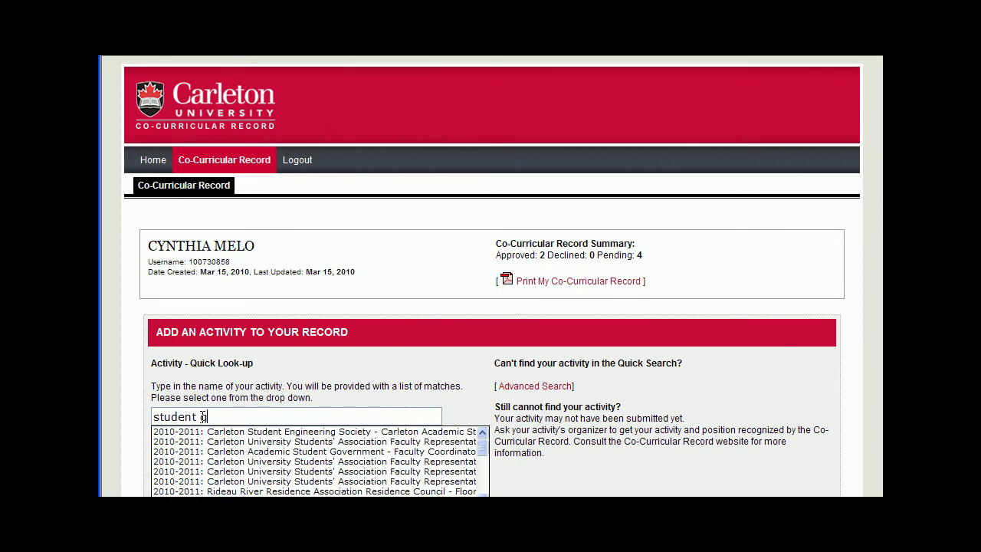
pyautogui.write('overn')
# Step: Select the Students' Association Faculty Representative - Computer Science activity
pyautogui.click(311, 443)
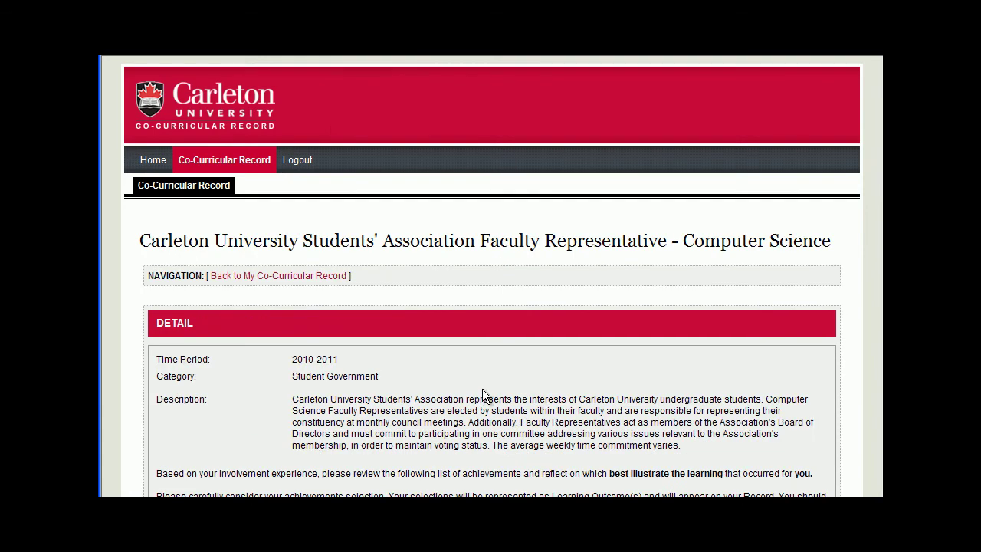
pyautogui.scroll(-1, 483, 389)
pyautogui.scroll(-1, 482, 396)
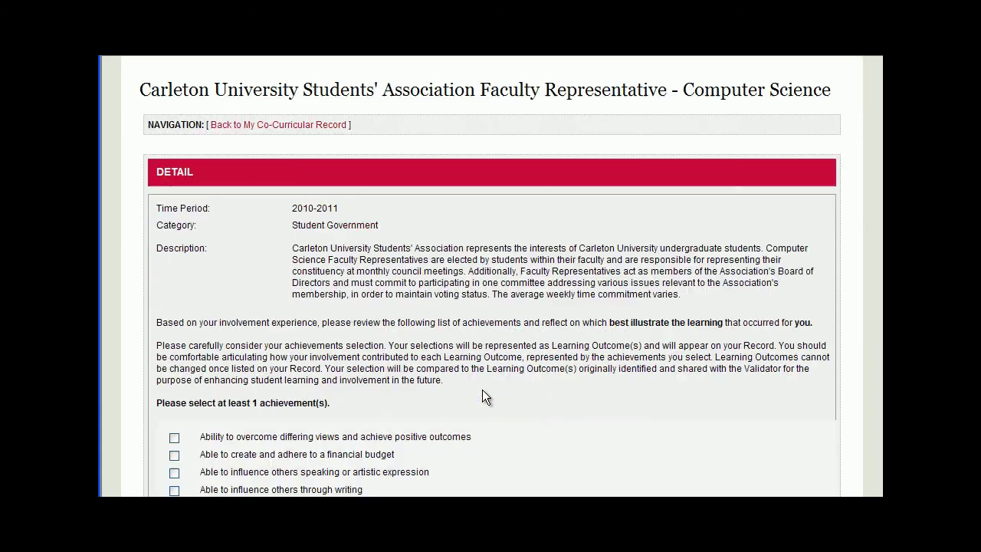
pyautogui.scroll(-1, 482, 390)
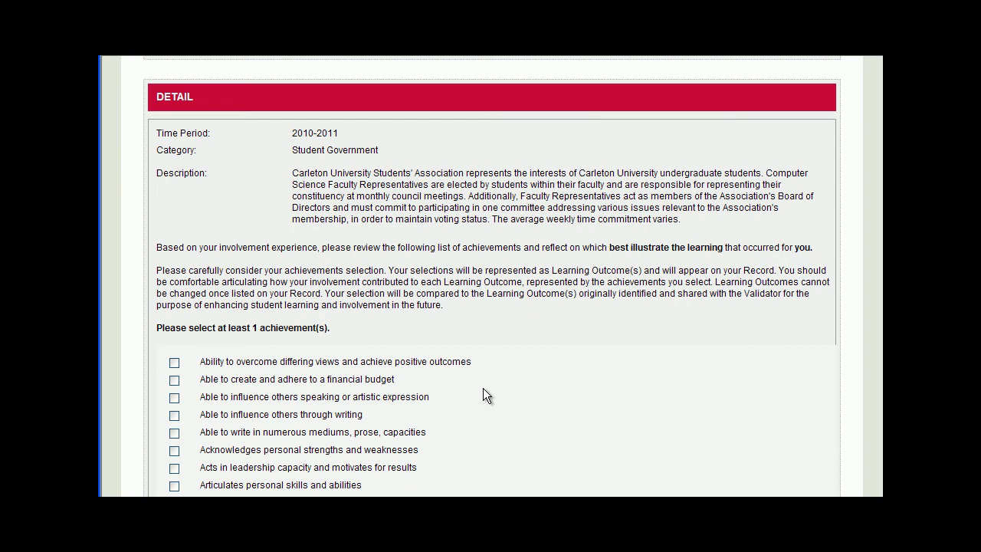
pyautogui.scroll(-4, 414, 387)
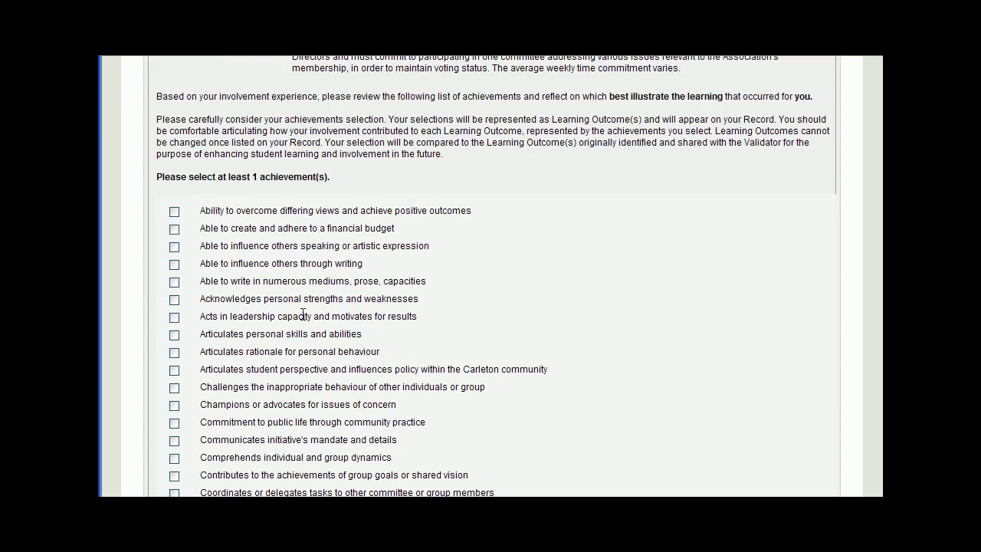
# Step: Claim the leadership, empowerment and cooperation achievements and add the activity to the record
pyautogui.click(174, 316)
pyautogui.scroll(-2, 174, 321)
pyautogui.scroll(-8, 174, 318)
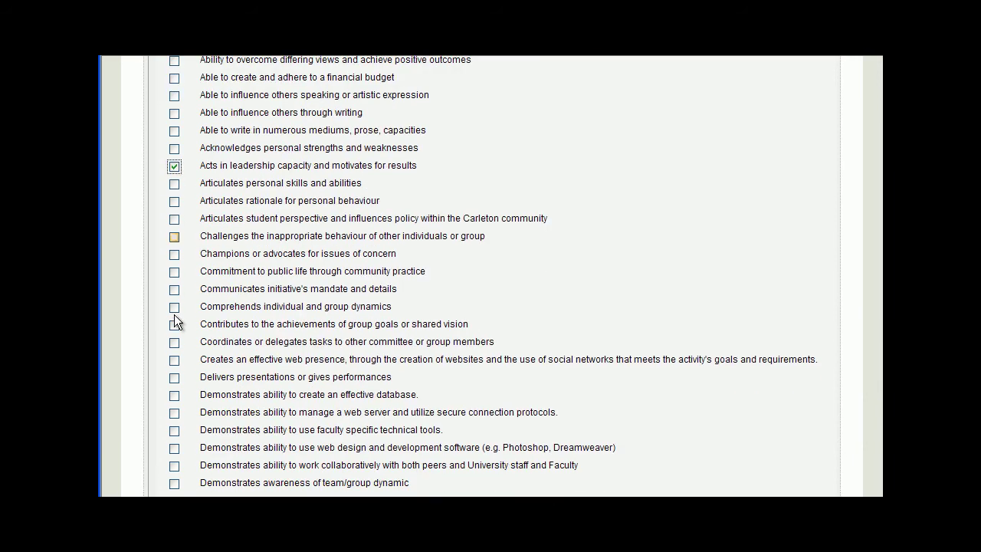
pyautogui.scroll(-2, 174, 314)
pyautogui.click(170, 383)
pyautogui.scroll(-2, 175, 387)
pyautogui.scroll(-12, 177, 390)
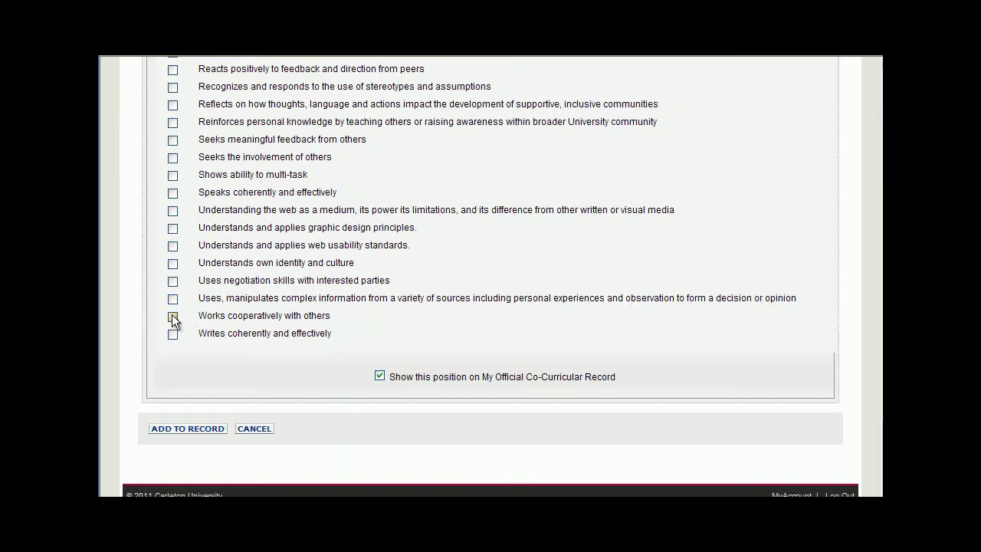
pyautogui.click(172, 318)
pyautogui.click(207, 430)
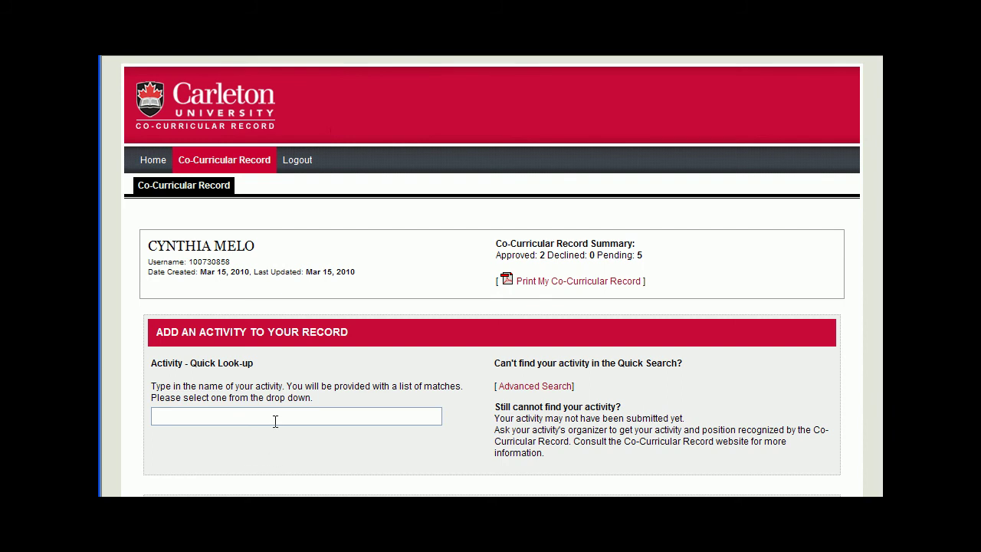
# Step: Review the activities listed in the Activity(ies) table
pyautogui.scroll(-2, 275, 421)
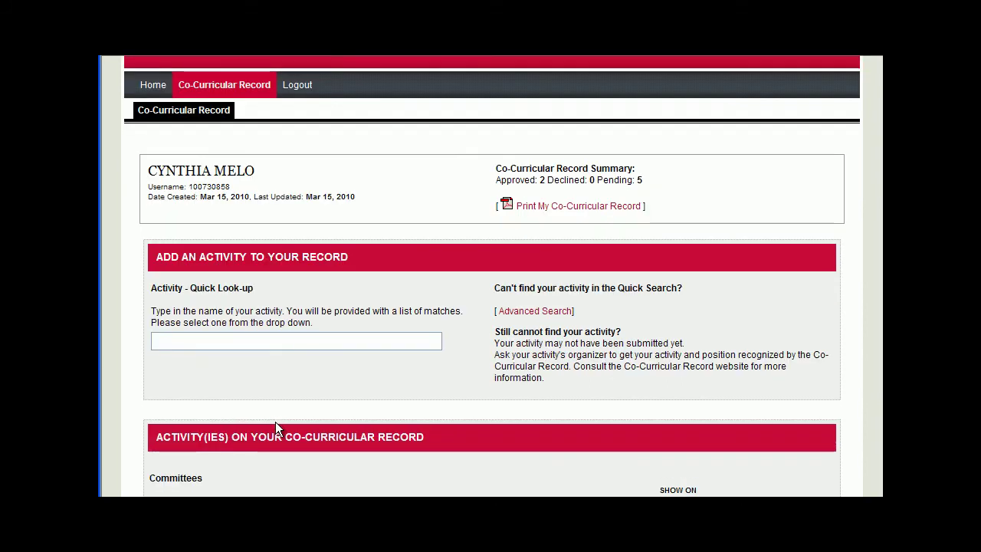
pyautogui.scroll(-2, 275, 421)
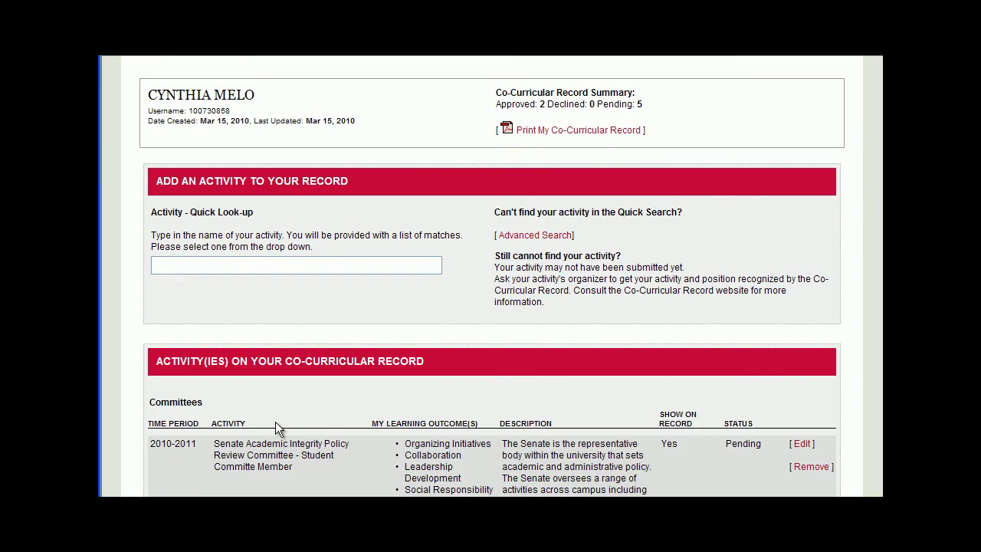
pyautogui.scroll(-2, 276, 422)
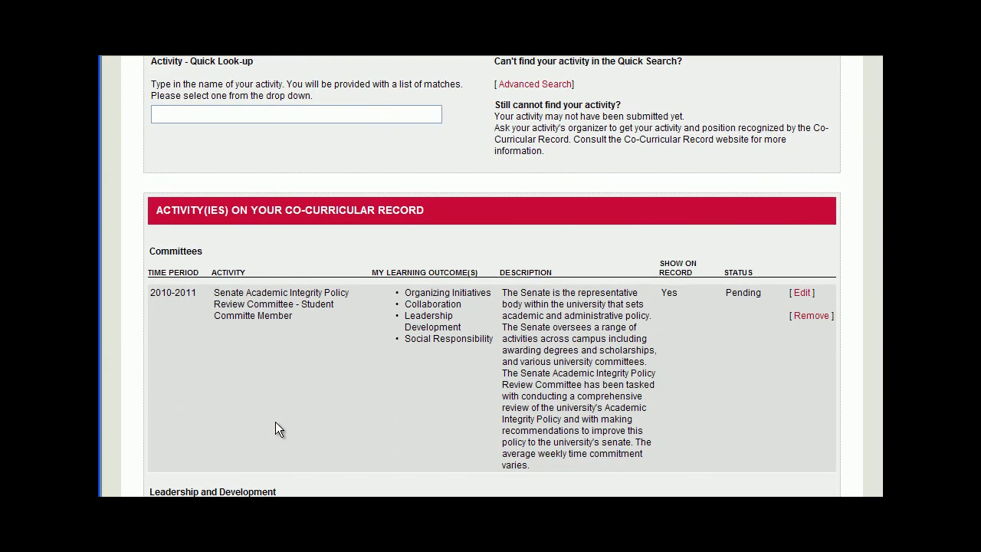
pyautogui.scroll(-3, 275, 422)
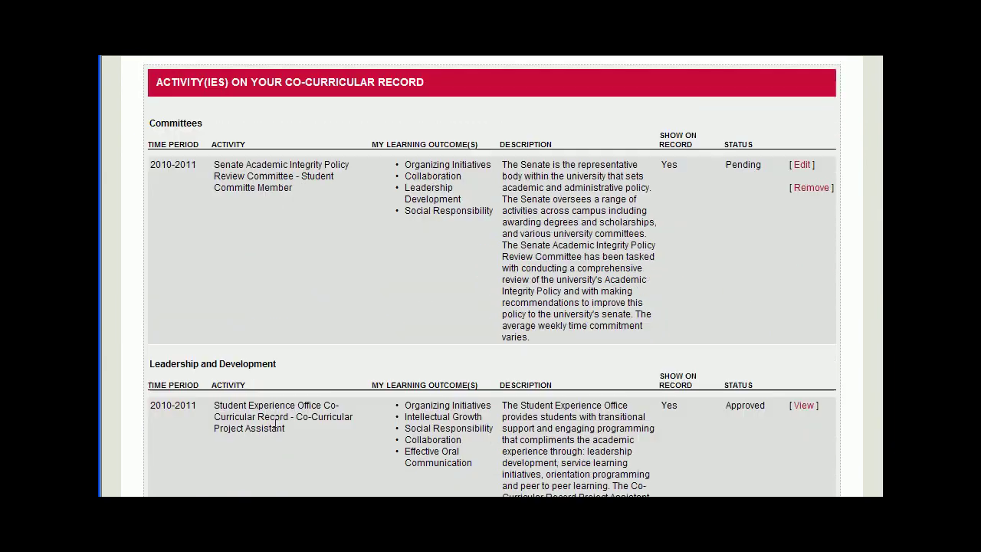
pyautogui.scroll(-1, 275, 423)
pyautogui.scroll(-2, 276, 421)
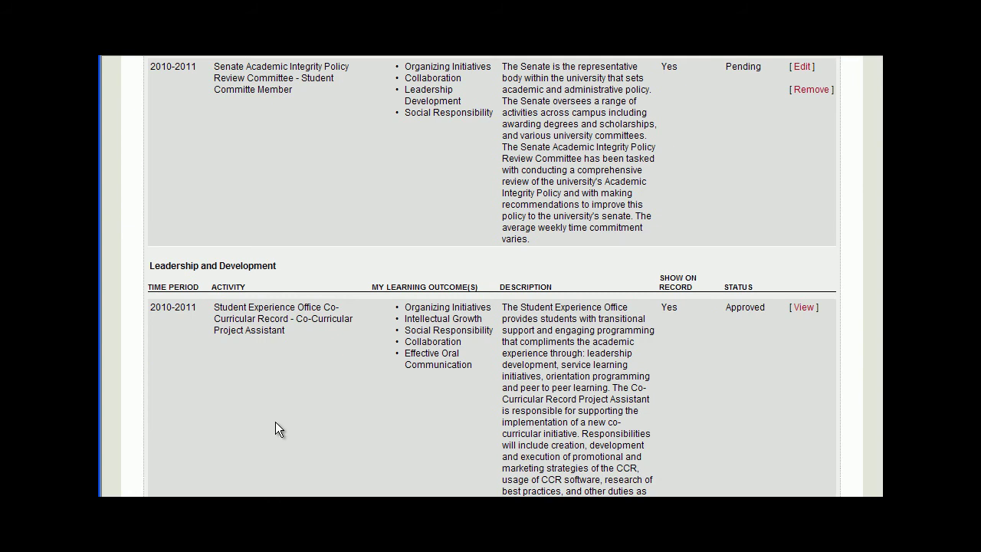
# Step: Open the Official Co-Curricular Record as a printable PDF
pyautogui.scroll(2, 275, 429)
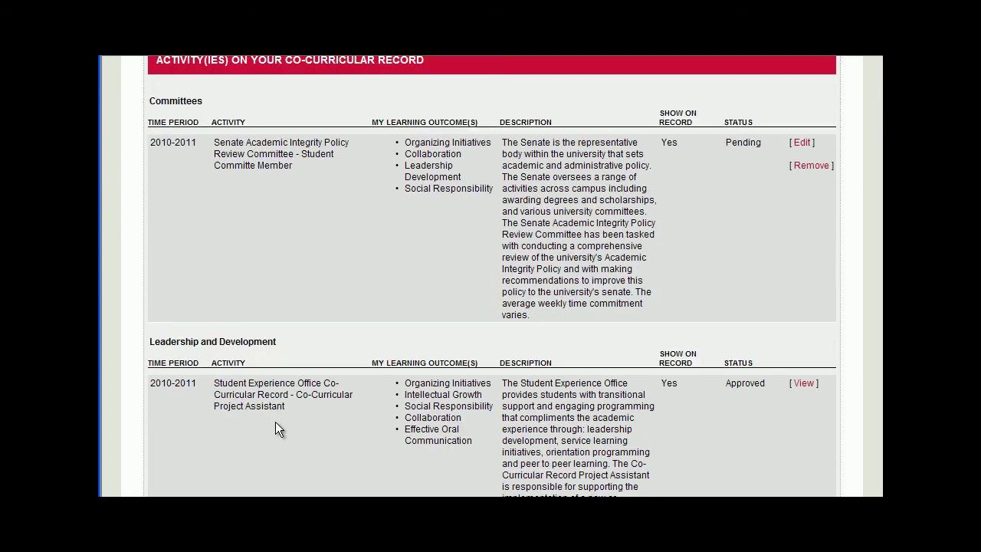
pyautogui.scroll(2, 275, 421)
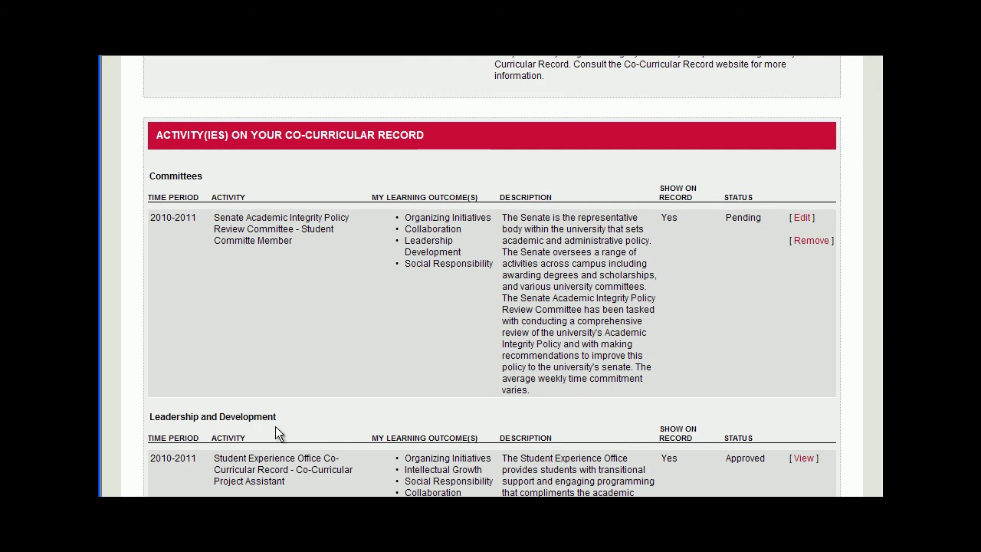
pyautogui.scroll(12, 524, 415)
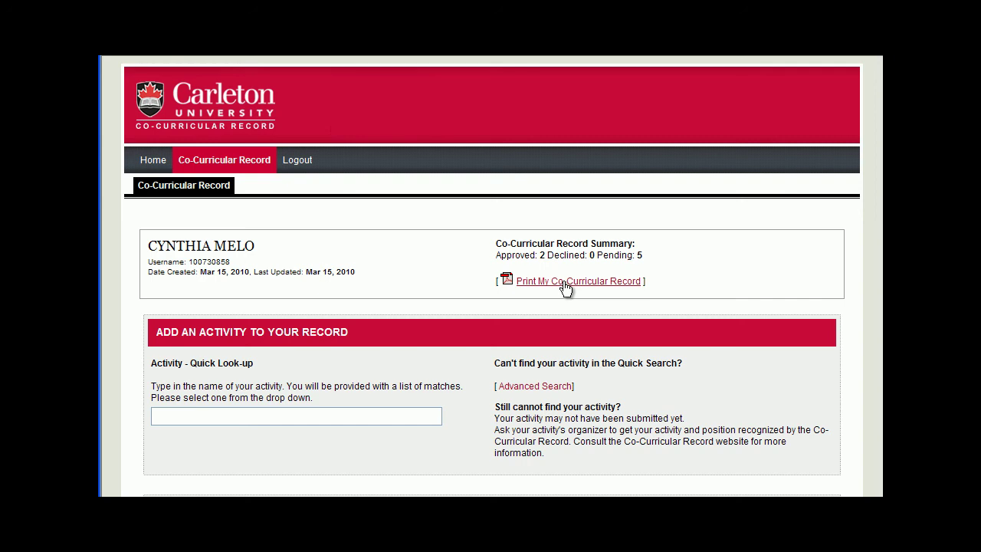
pyautogui.click(565, 281)
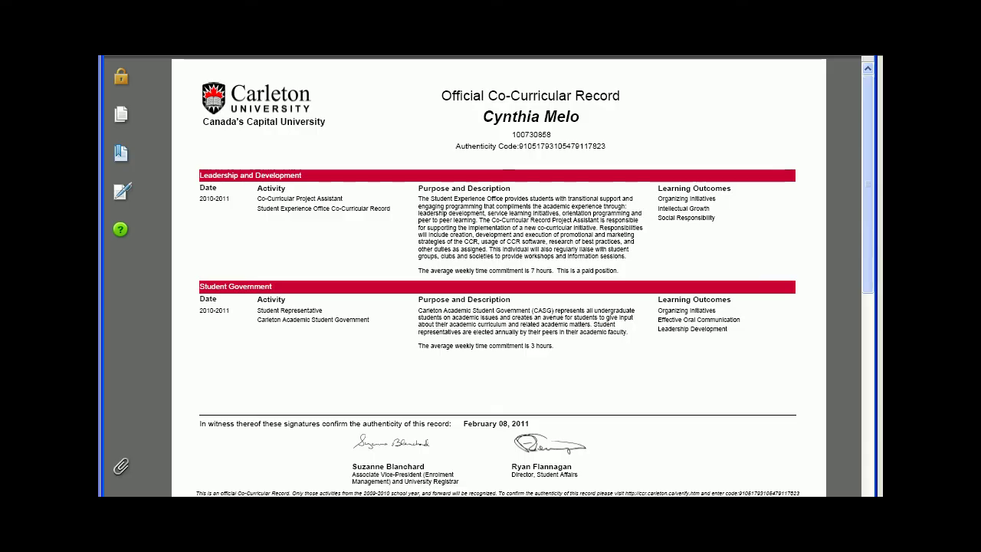